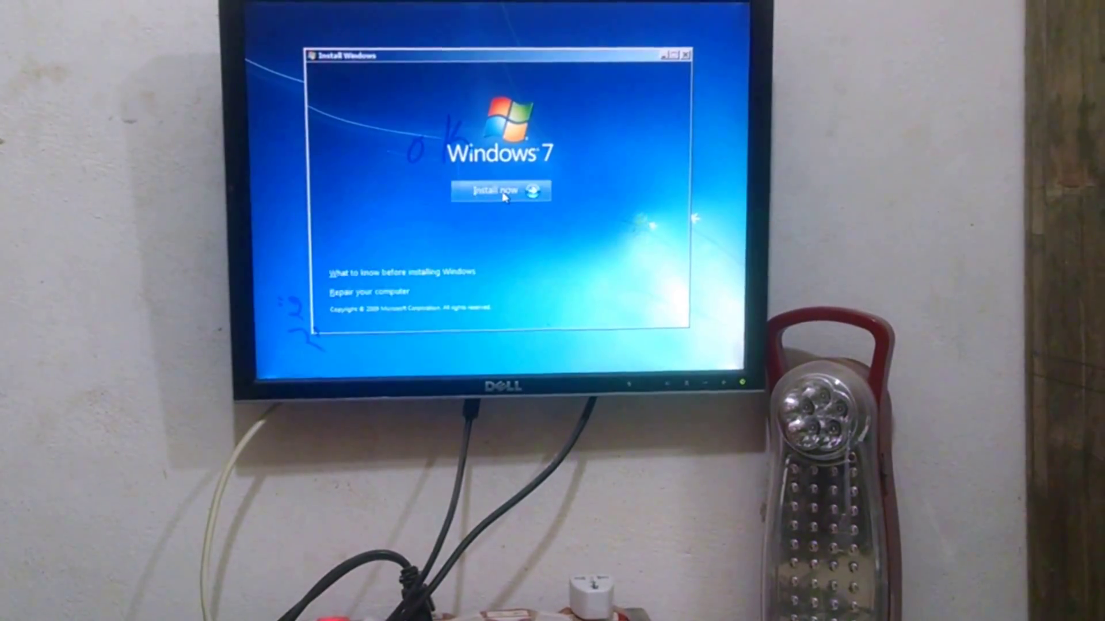
pyautogui.click(504, 197)
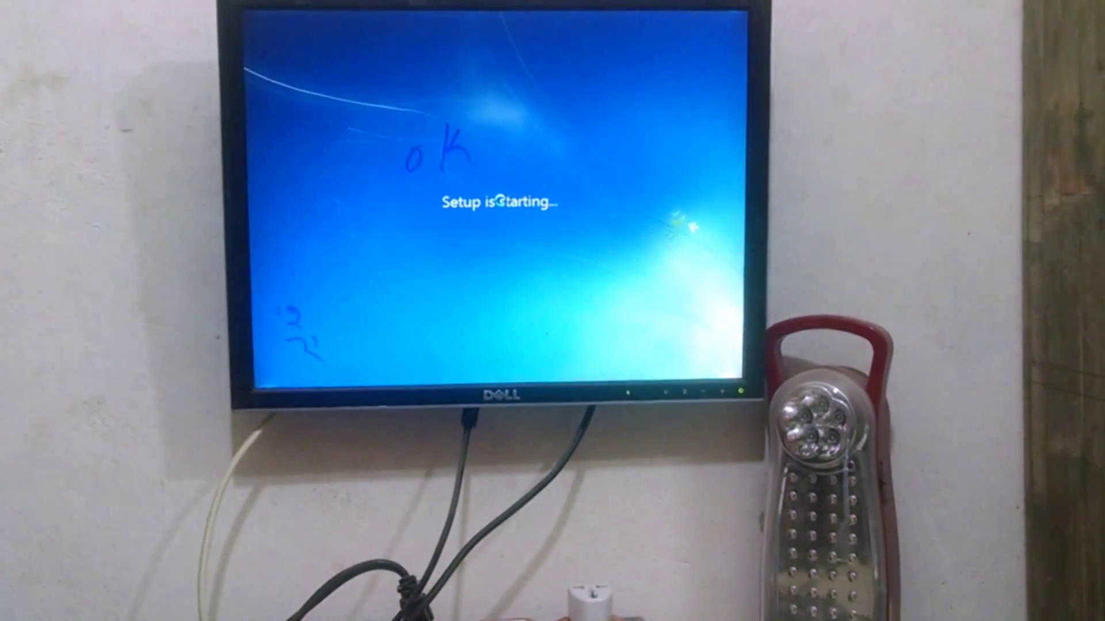